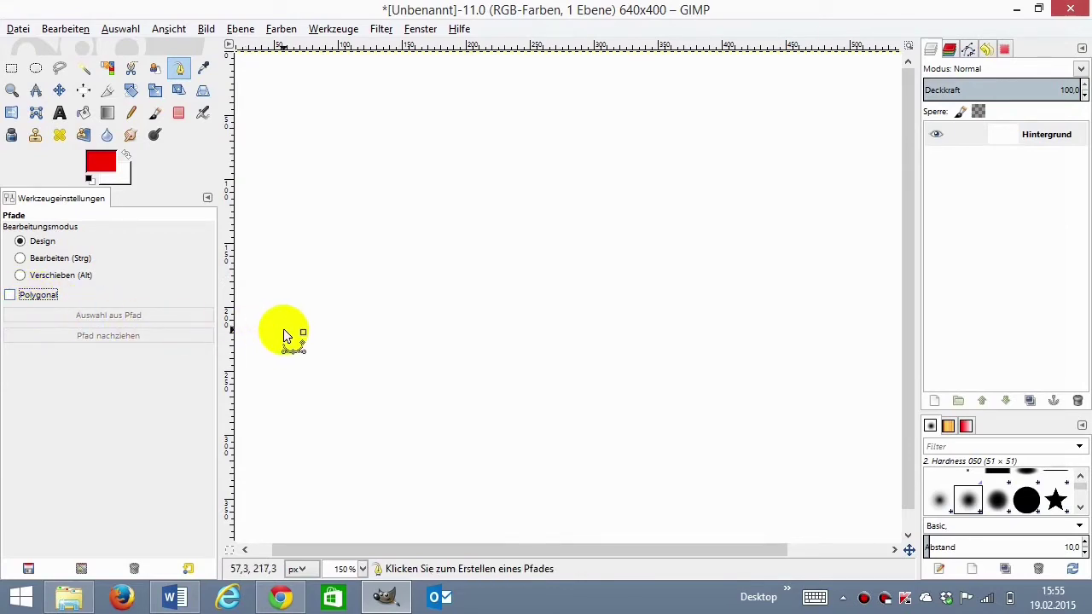
- Place four path anchors outlining a downward-pointing triangle, then switch the Paths tool to Edit mode
click(328, 238)
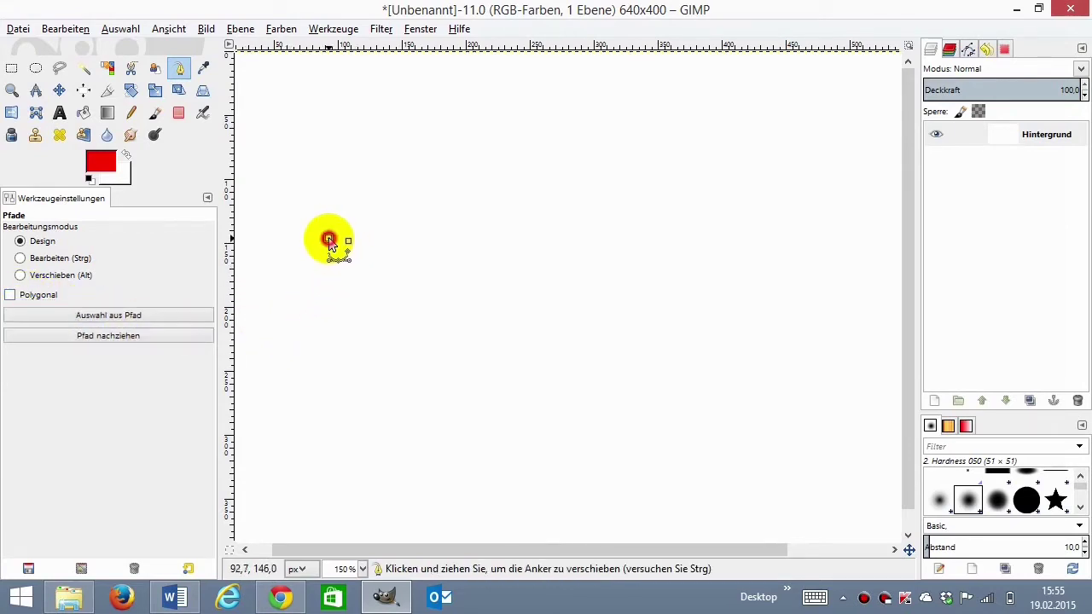
click(417, 421)
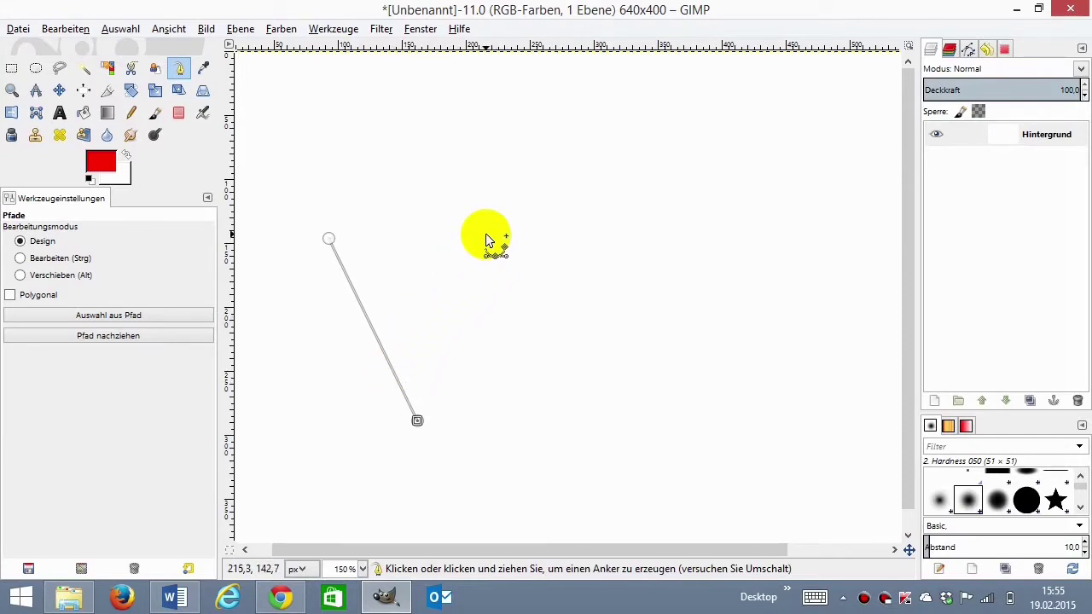
click(481, 236)
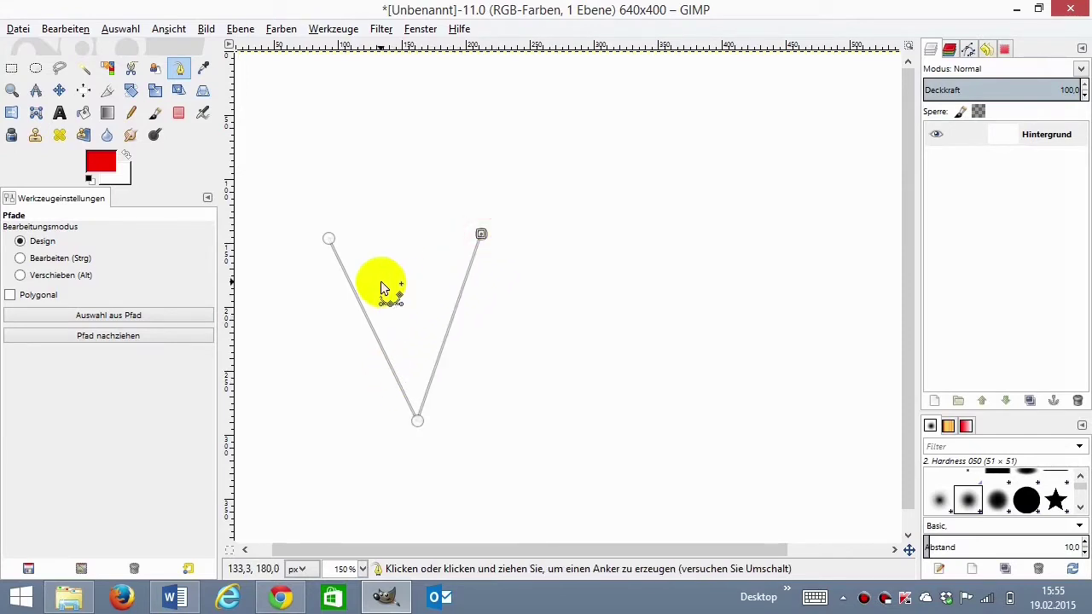
click(410, 231)
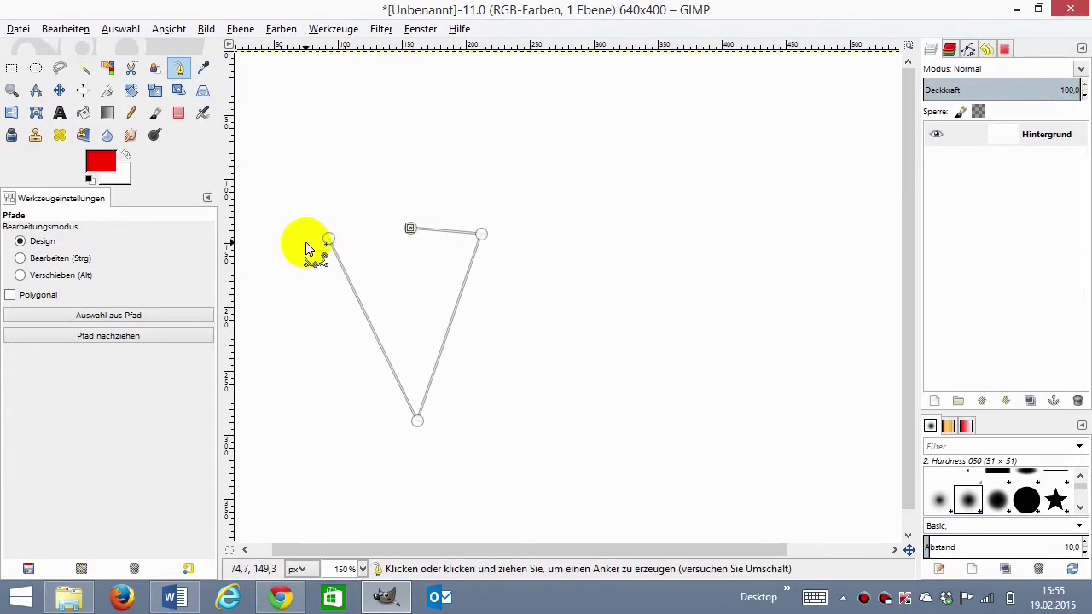
click(19, 258)
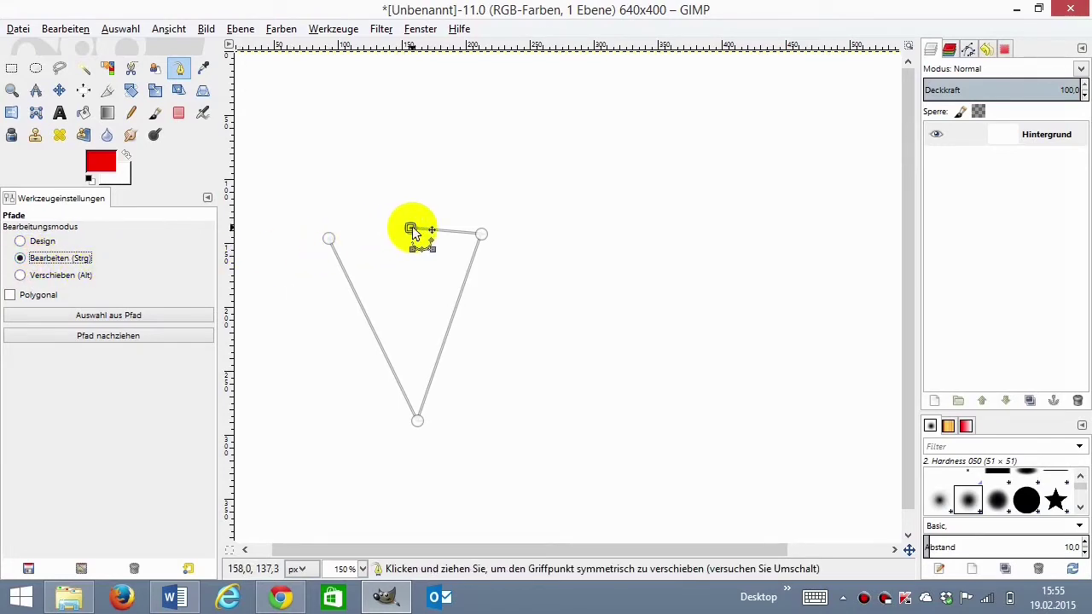
- Close the path at its first anchor, then try and remove a curved extra anchor on the left edge
click(330, 241)
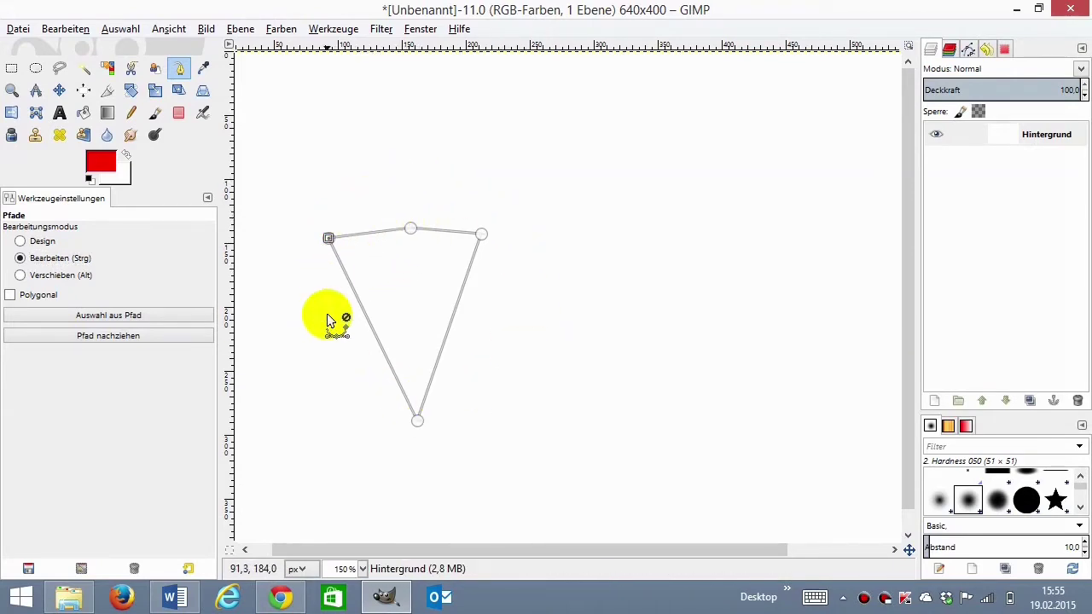
click(370, 325)
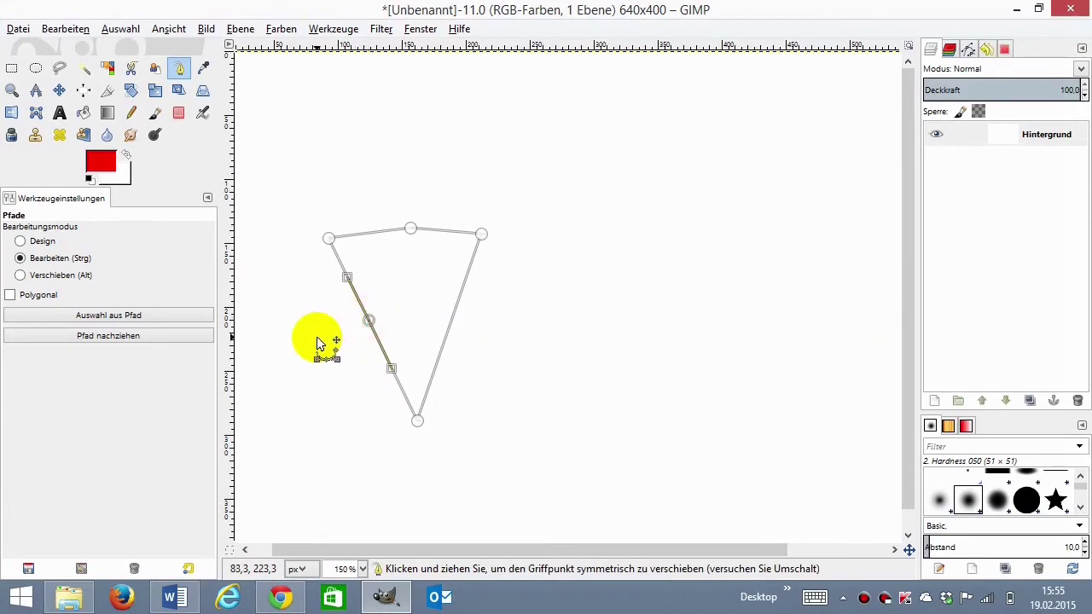
click(367, 320)
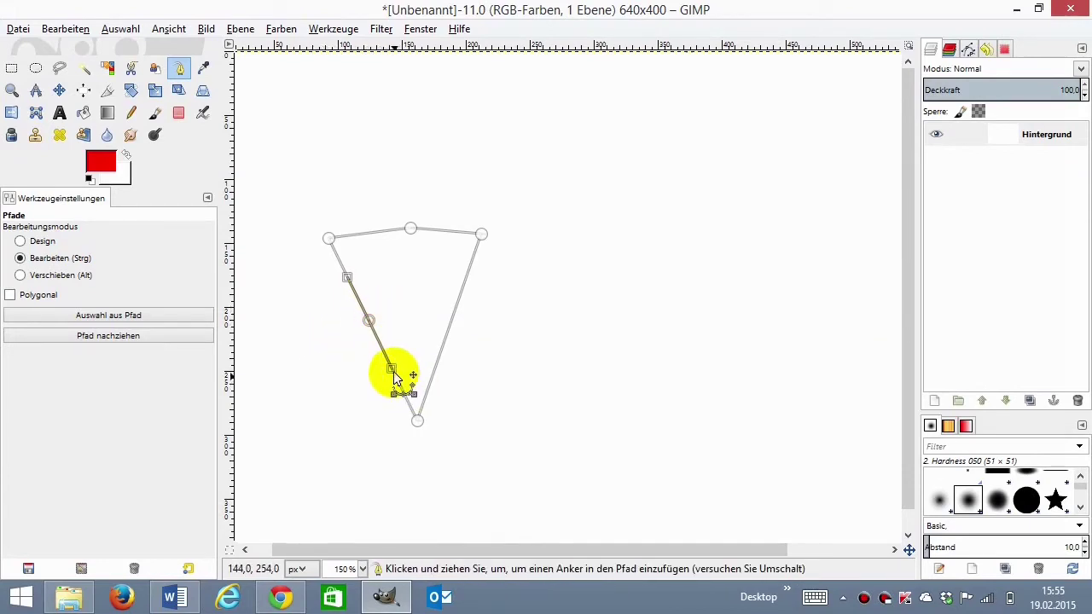
mouse_move(391, 368)
mouse_down()
mouse_move(350, 372)
mouse_move(390, 361)
mouse_up()
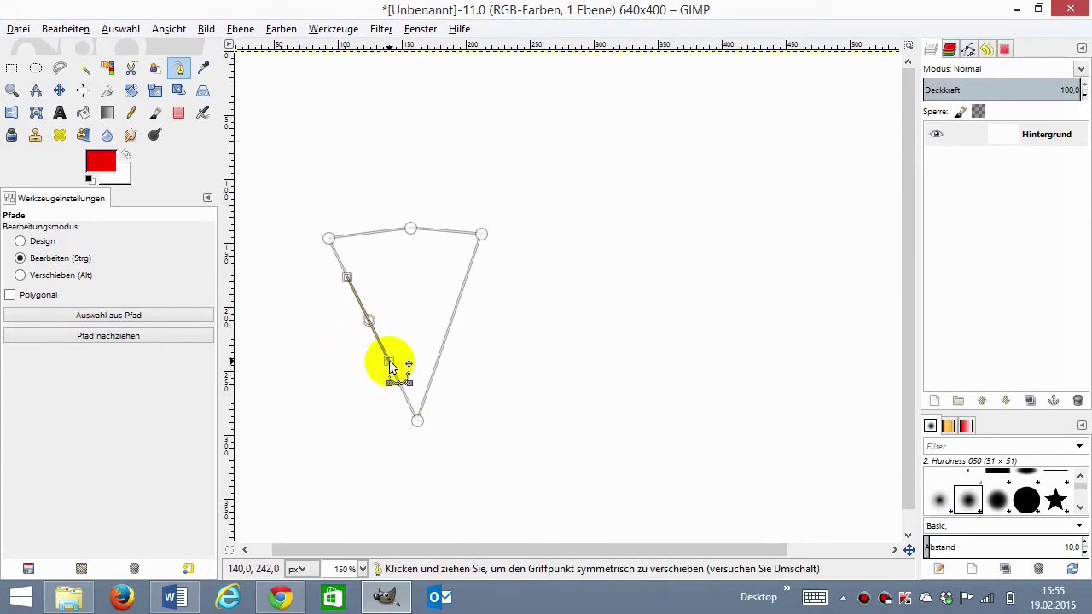
click(563, 331)
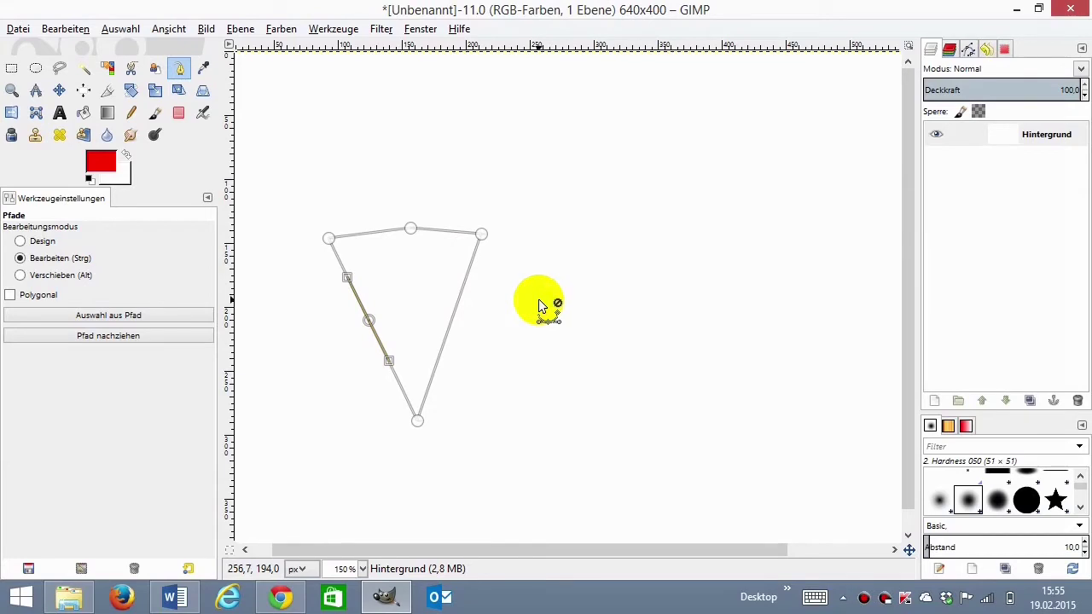
click(21, 241)
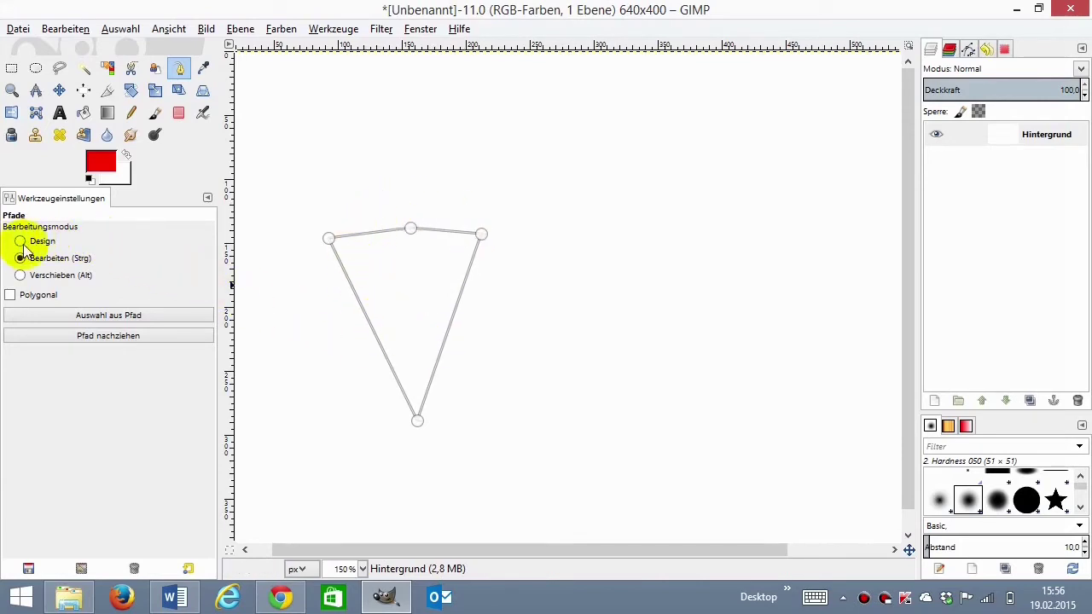
- Curve the triangle's top-left and top-right edges upward and tune their handles into two heart lobes
click(371, 233)
drag(371, 233, 362, 189)
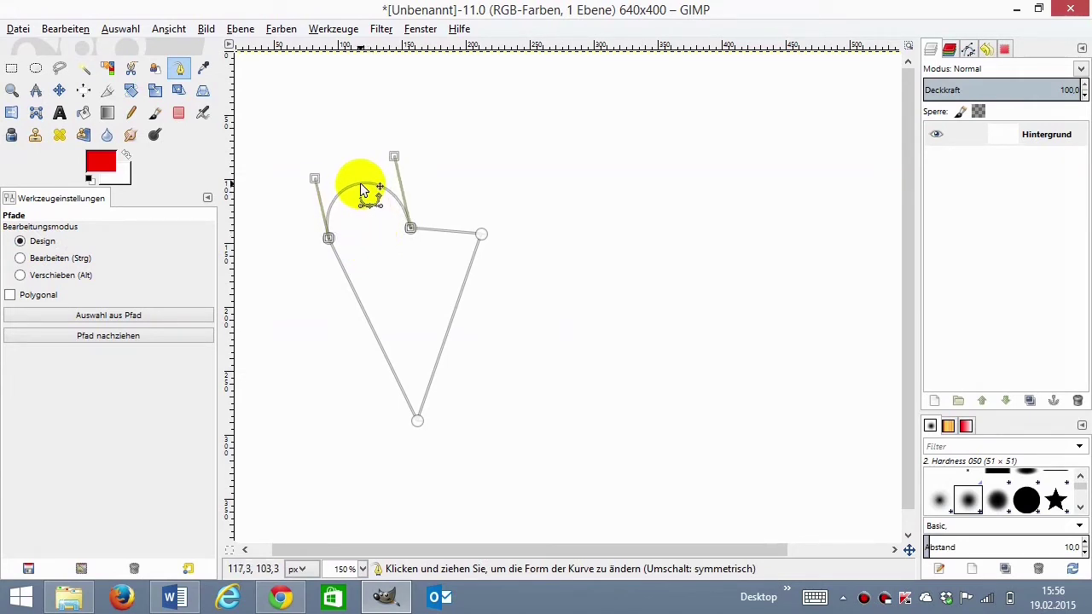
mouse_move(457, 236)
mouse_down()
mouse_move(450, 187)
mouse_move(463, 189)
mouse_up()
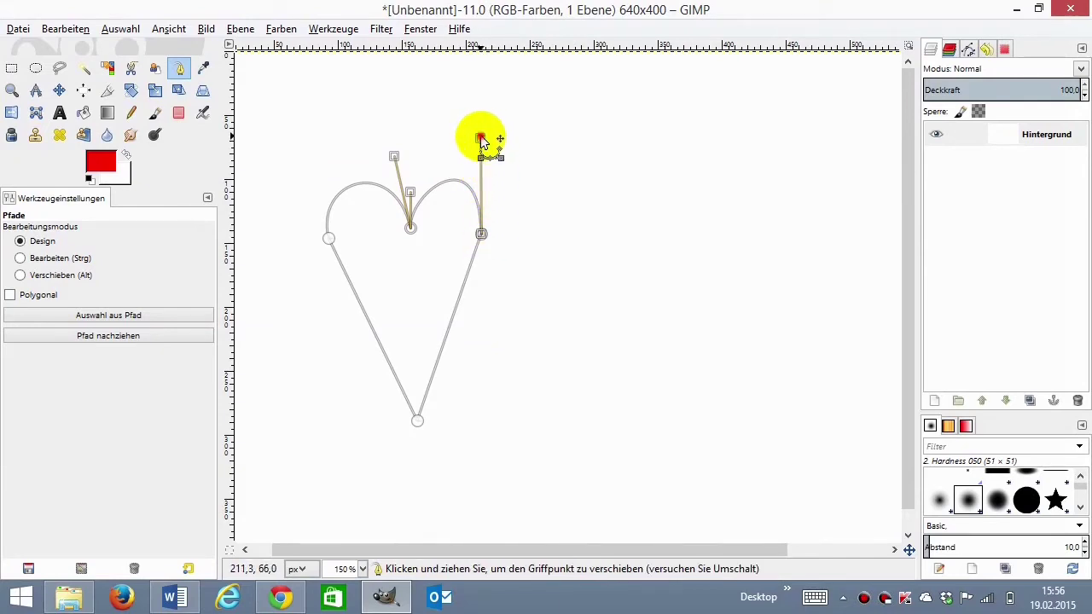
mouse_move(481, 138)
mouse_down()
mouse_move(485, 167)
mouse_move(514, 136)
mouse_move(488, 171)
mouse_up()
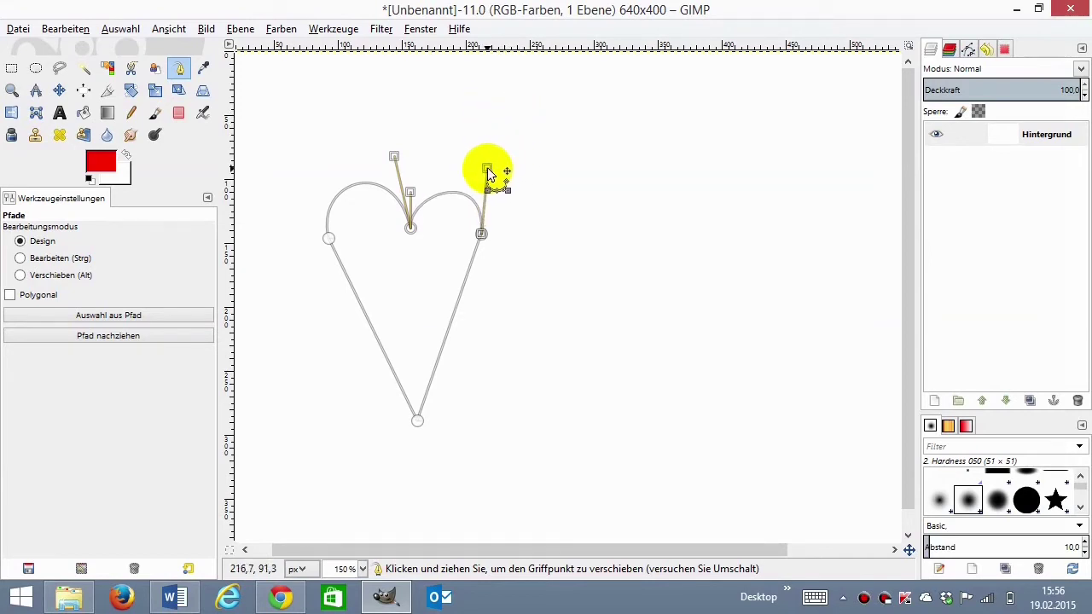
drag(405, 223, 433, 196)
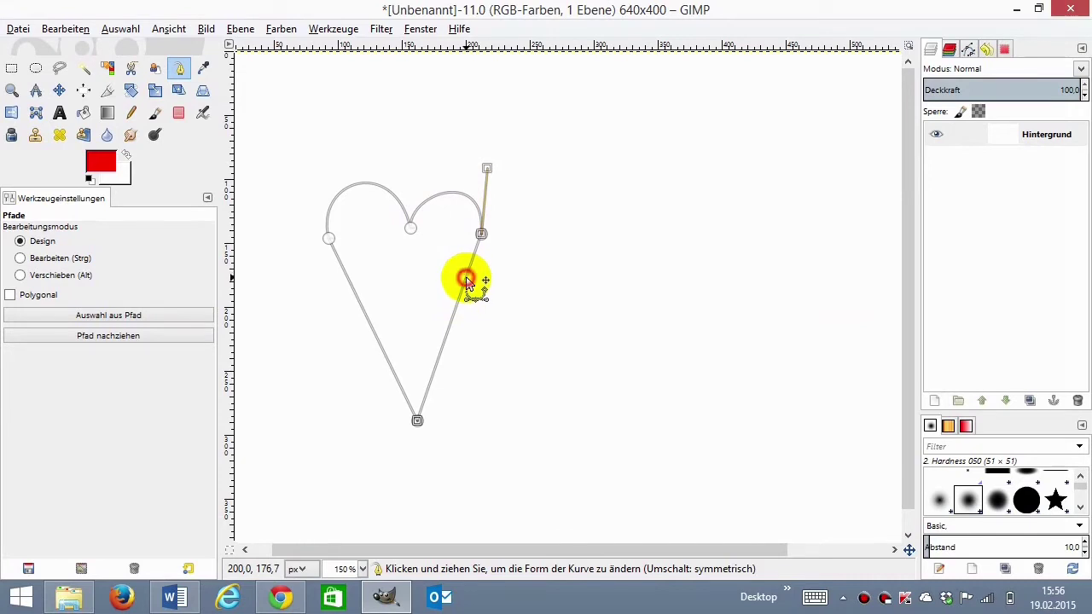
mouse_move(466, 282)
mouse_down()
mouse_move(492, 254)
mouse_move(474, 279)
mouse_up()
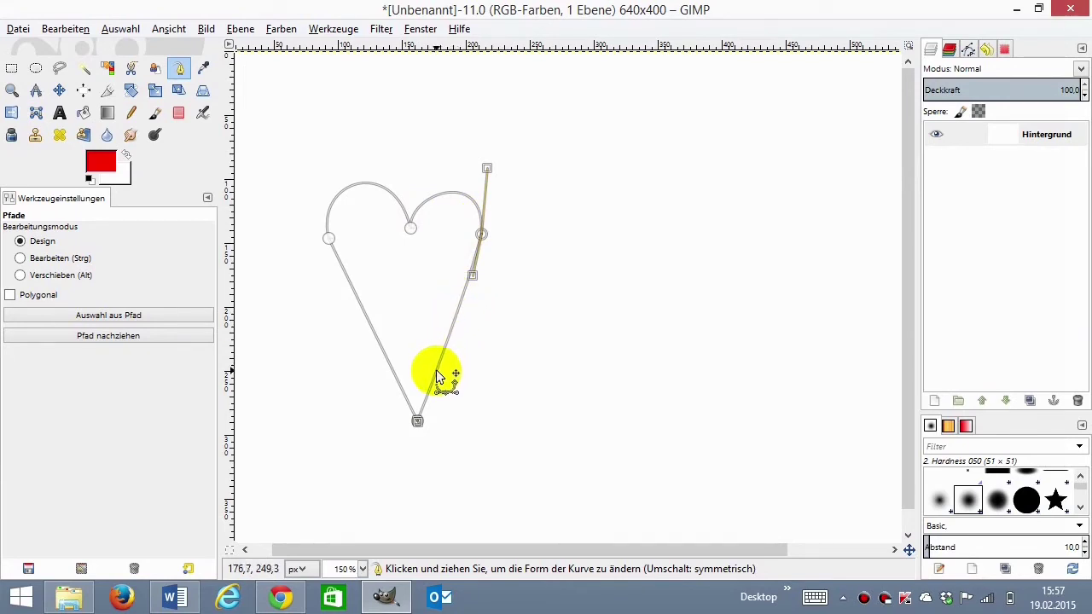
click(337, 207)
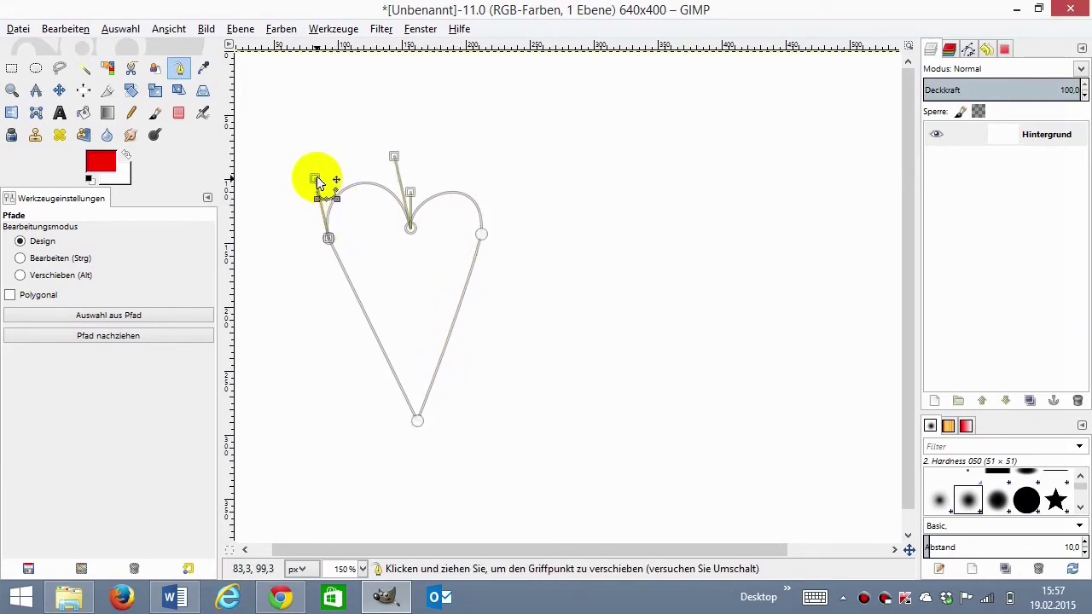
drag(313, 179, 303, 182)
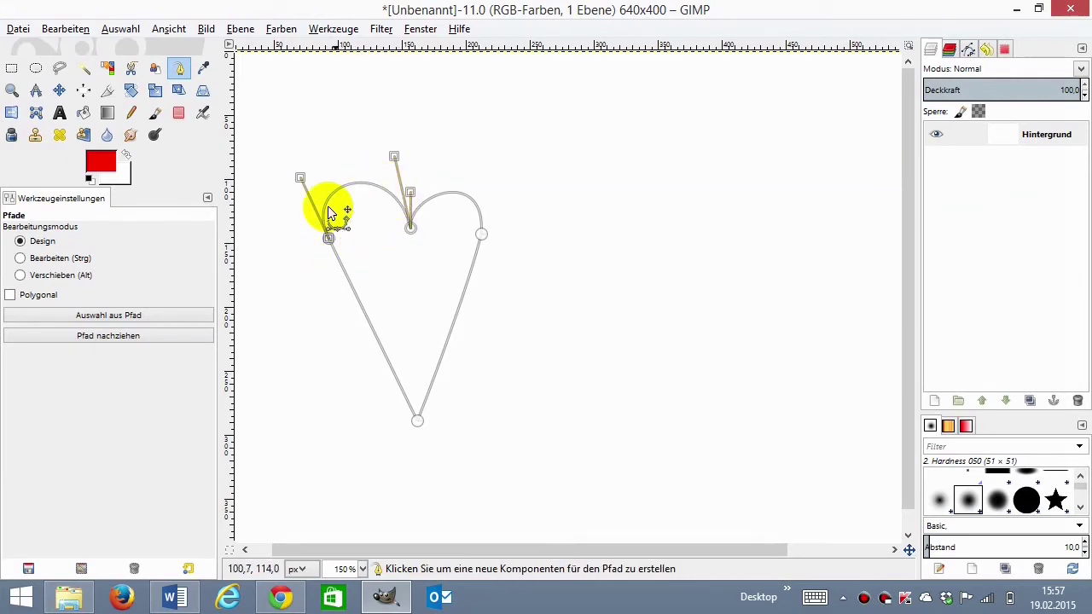
- Stroke the heart path with a 6 px solid red line and hide the path outline
click(105, 337)
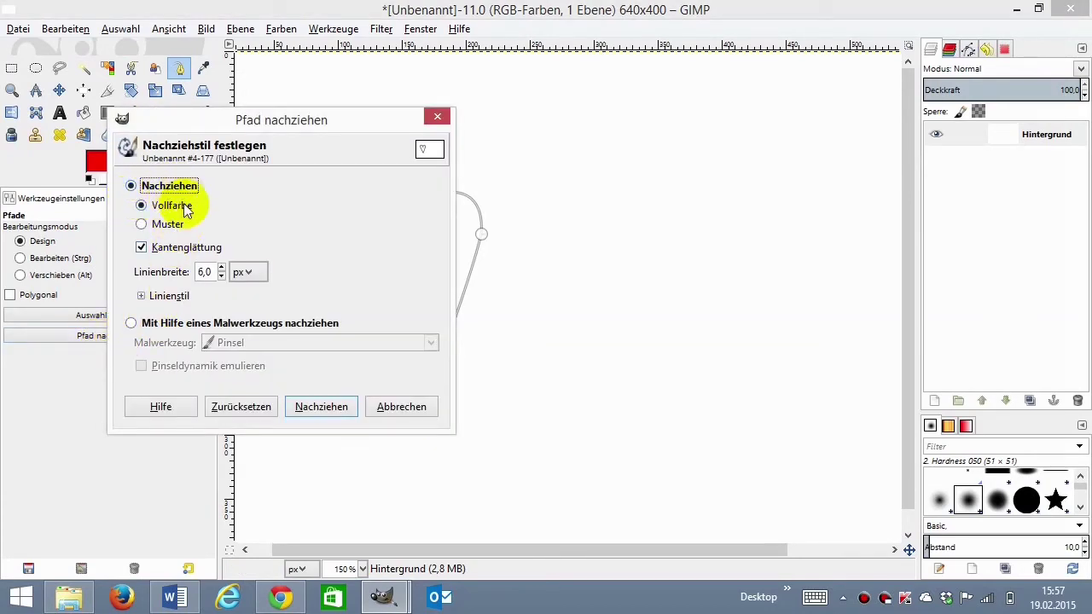
click(335, 404)
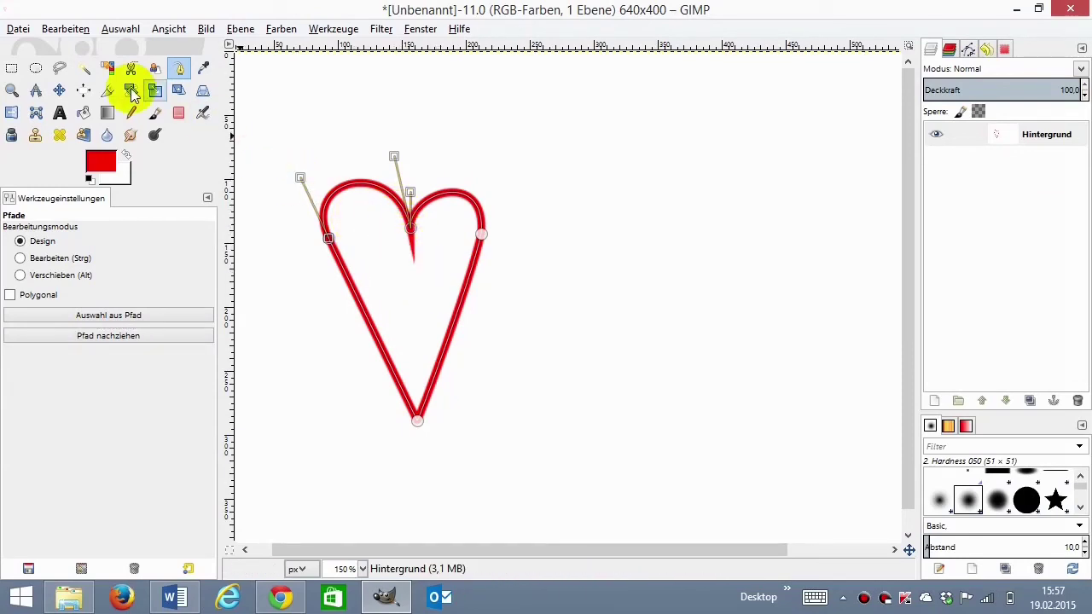
click(11, 68)
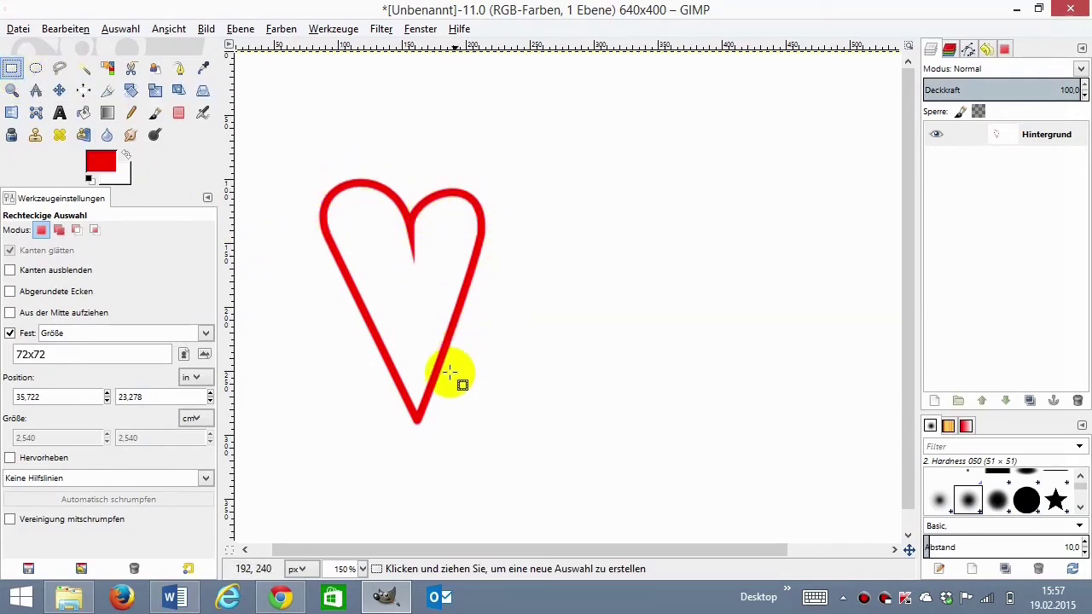
click(180, 72)
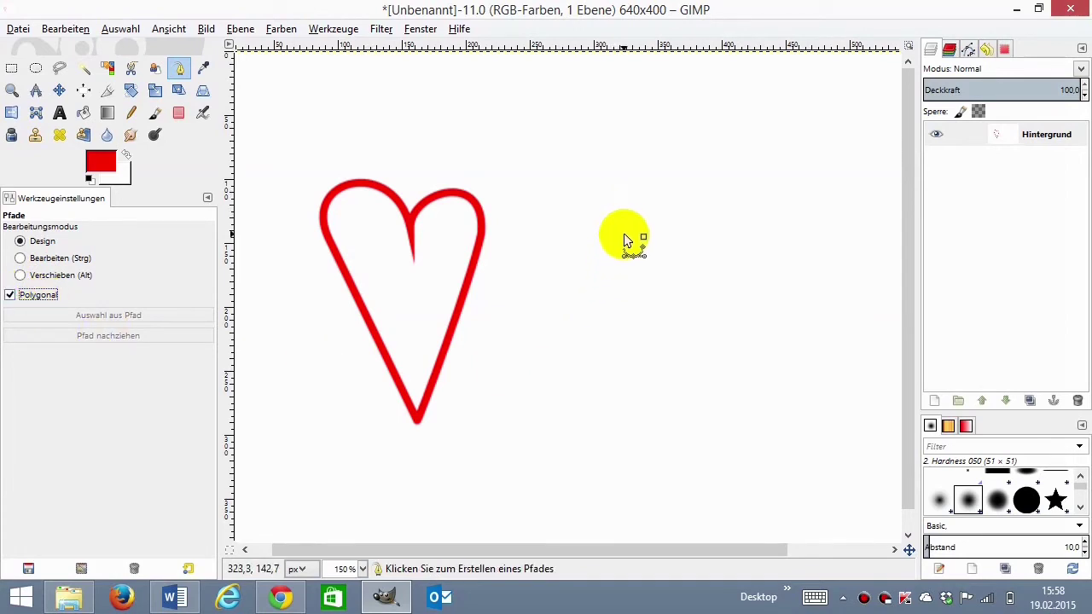
- Draw a closed four-corner diamond path to the right of the heart
click(637, 205)
click(540, 322)
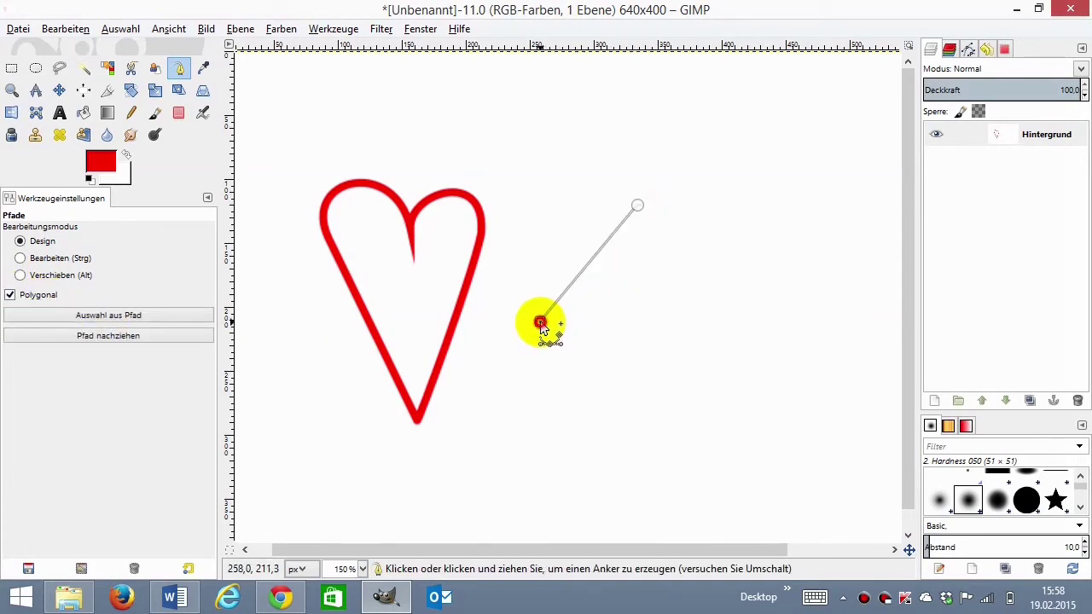
click(641, 410)
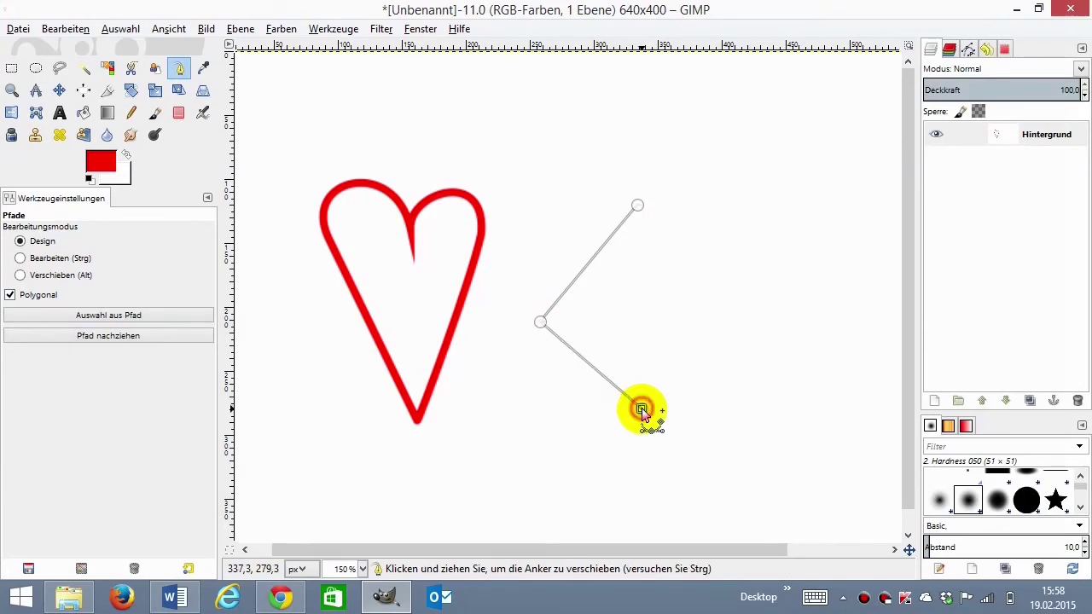
click(725, 305)
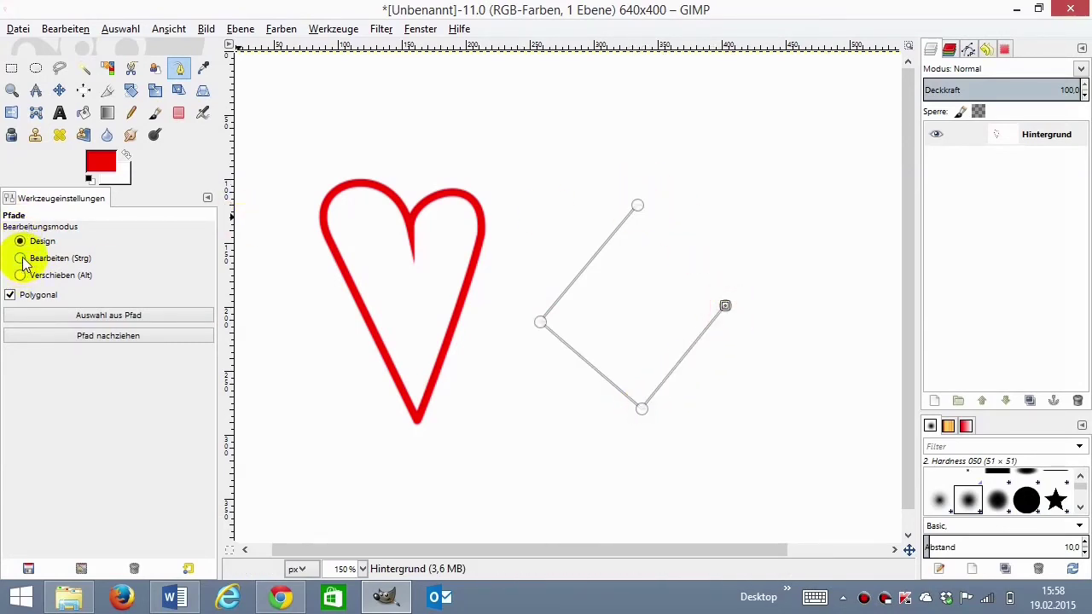
click(636, 206)
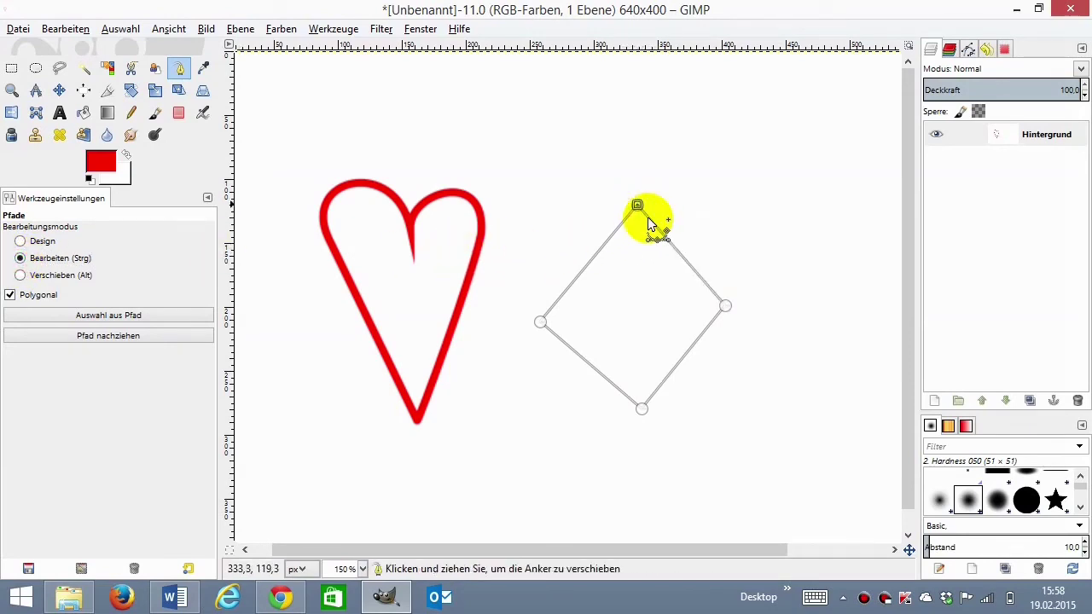
click(21, 242)
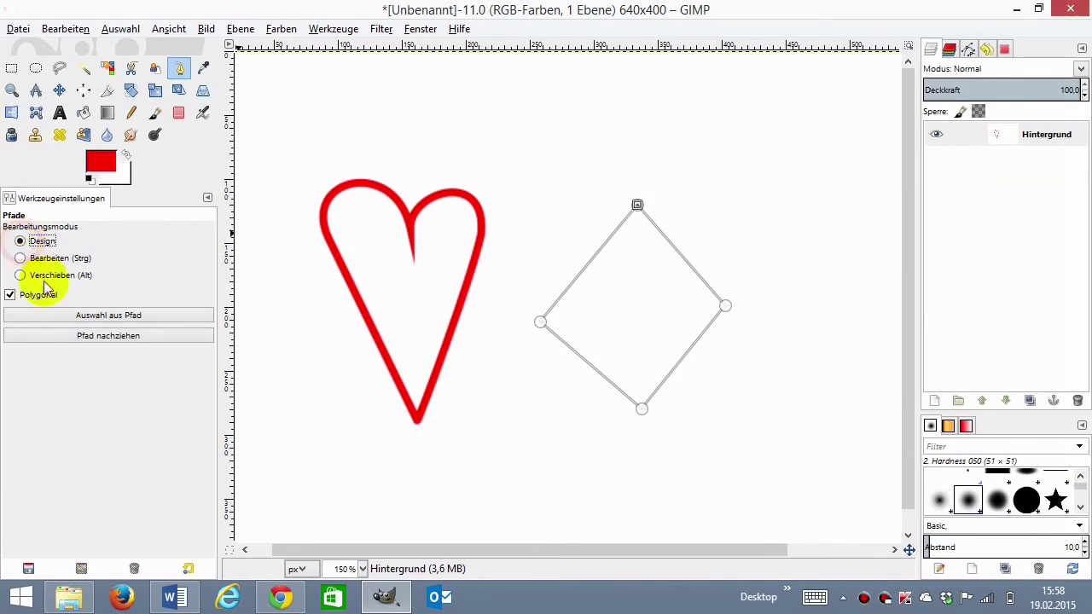
- Reshape the diamond's upper-right and lower-right sides and delete a stray point below it
mouse_move(681, 258)
mouse_down()
mouse_move(674, 223)
mouse_move(671, 273)
mouse_up()
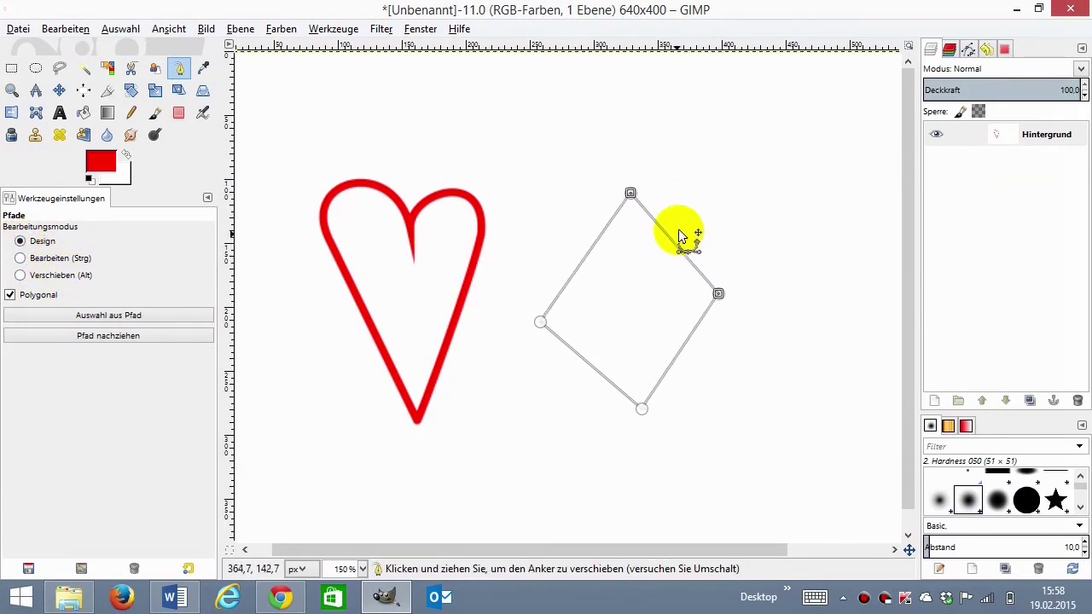
click(750, 417)
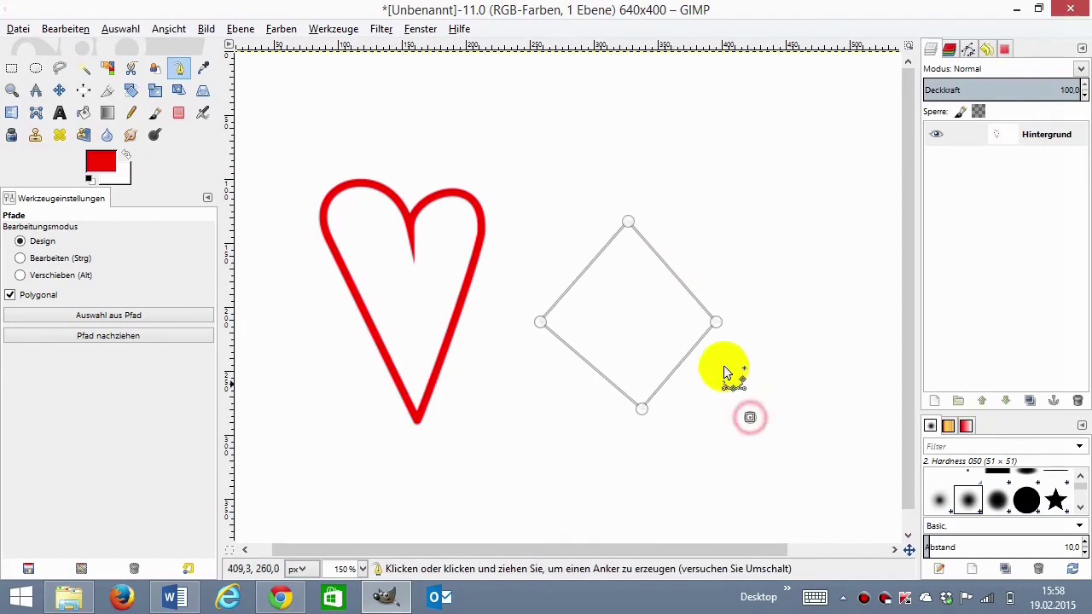
mouse_move(686, 359)
mouse_down()
mouse_move(705, 359)
mouse_move(682, 359)
mouse_up()
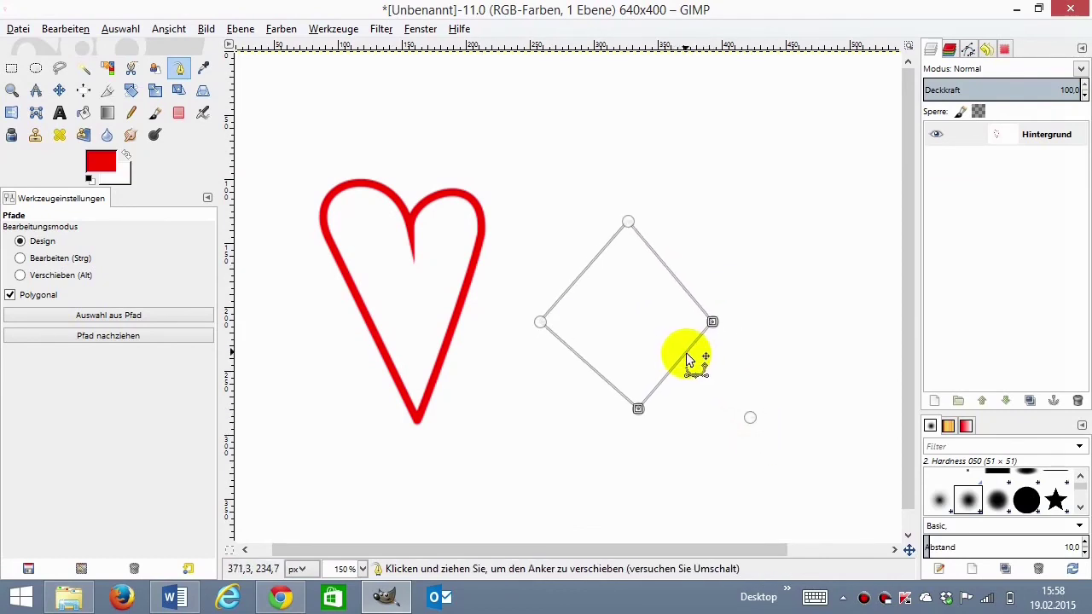
ctrl+shift+click(750, 417)
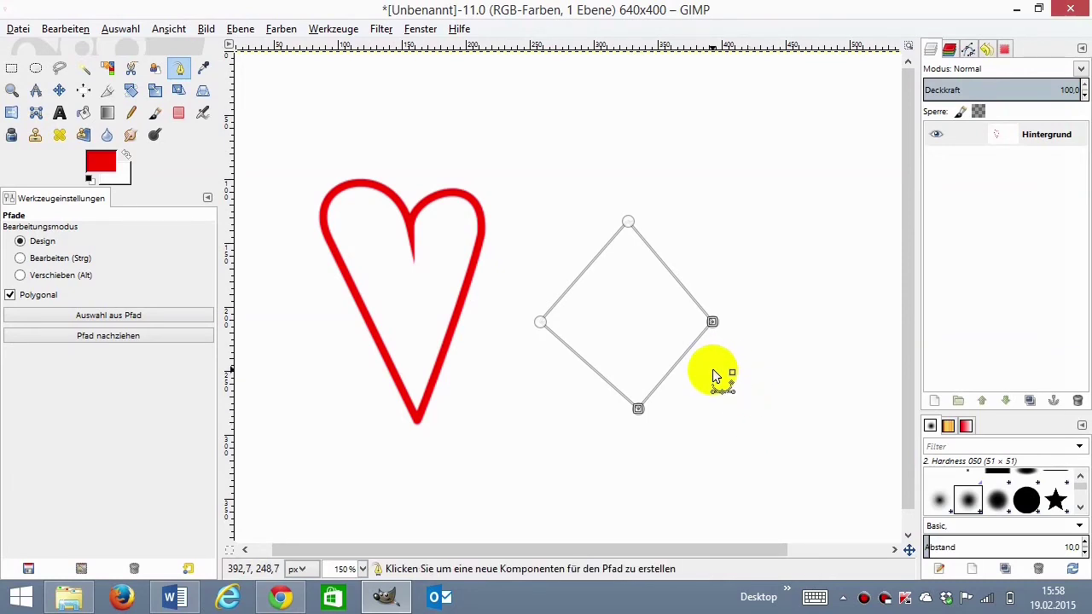
- Try extra points on the diamond's lower edges, remove them, and nudge the bottom corner left
click(20, 258)
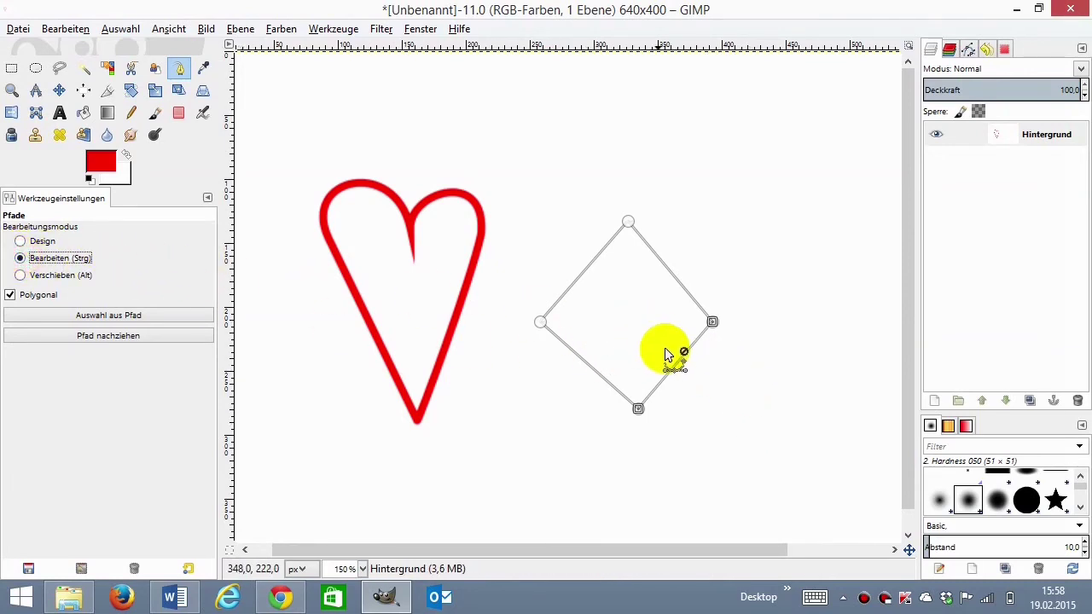
drag(677, 358, 675, 383)
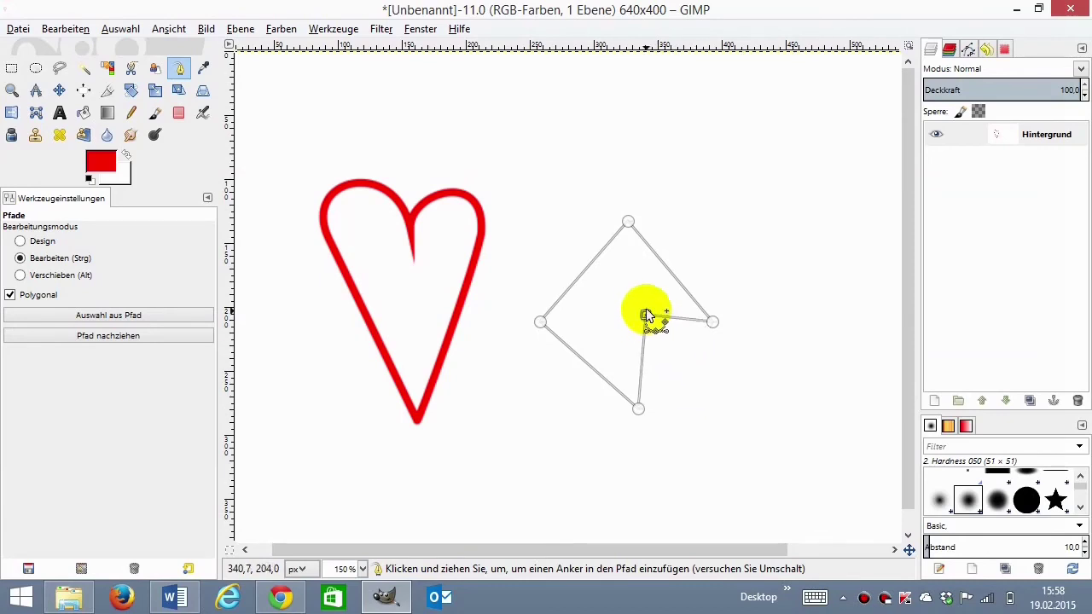
drag(674, 386, 765, 401)
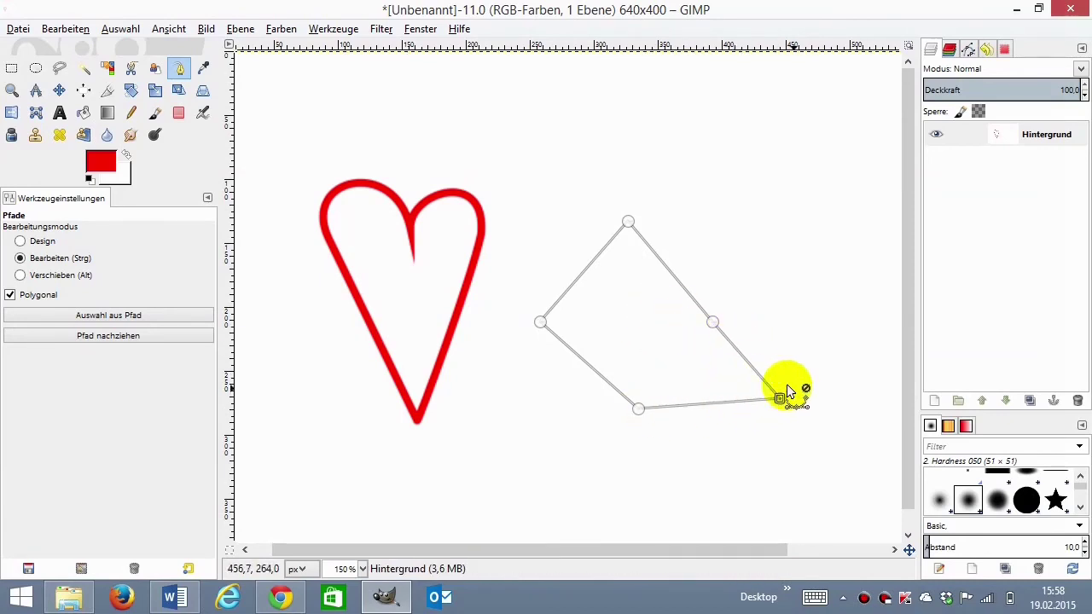
drag(710, 402, 719, 406)
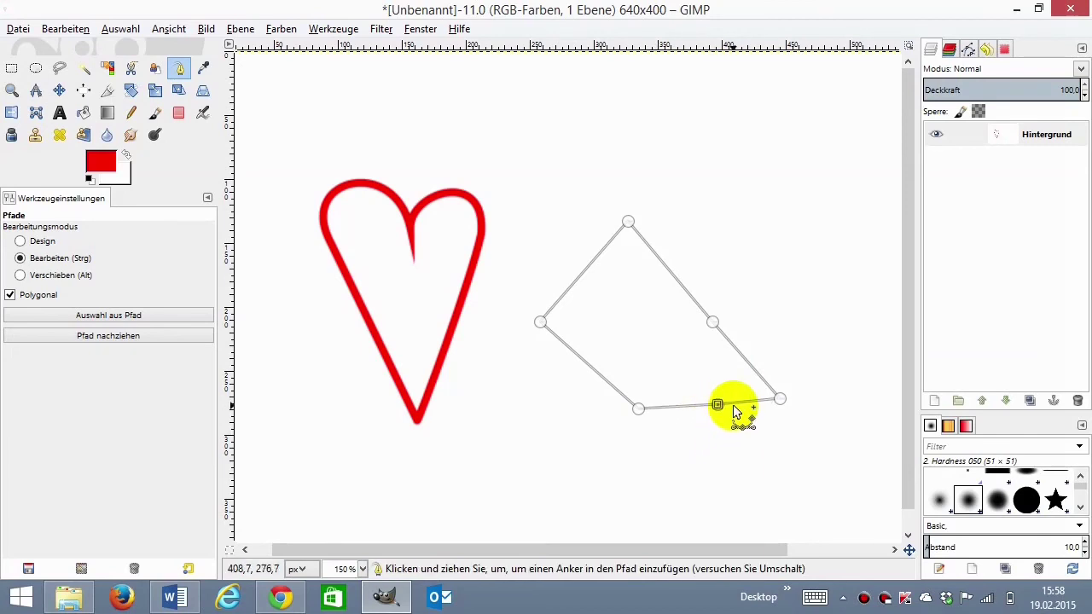
ctrl+shift+click(718, 405)
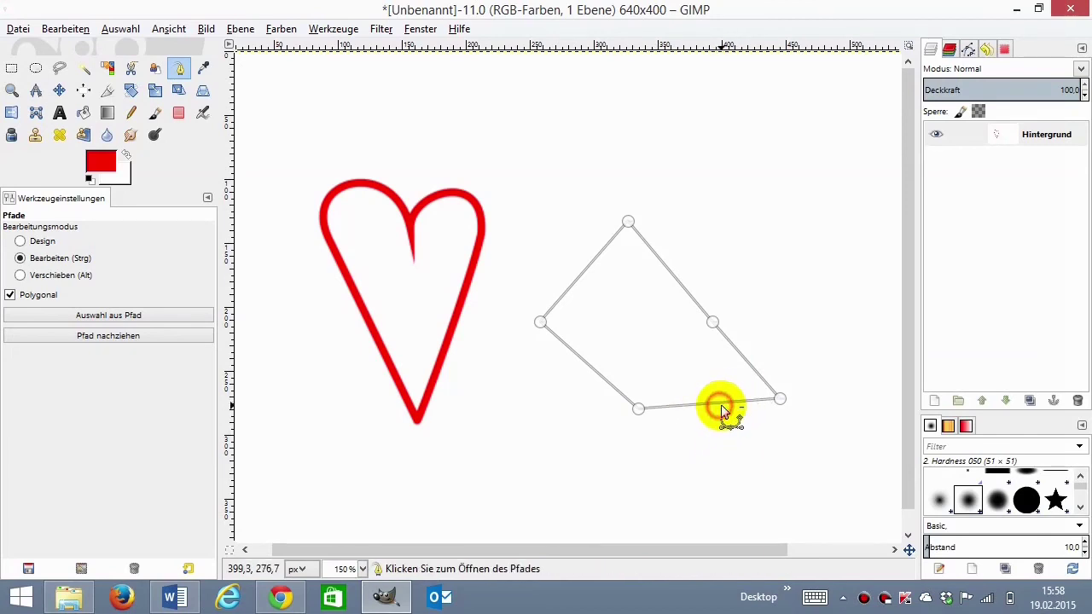
ctrl+shift+click(780, 399)
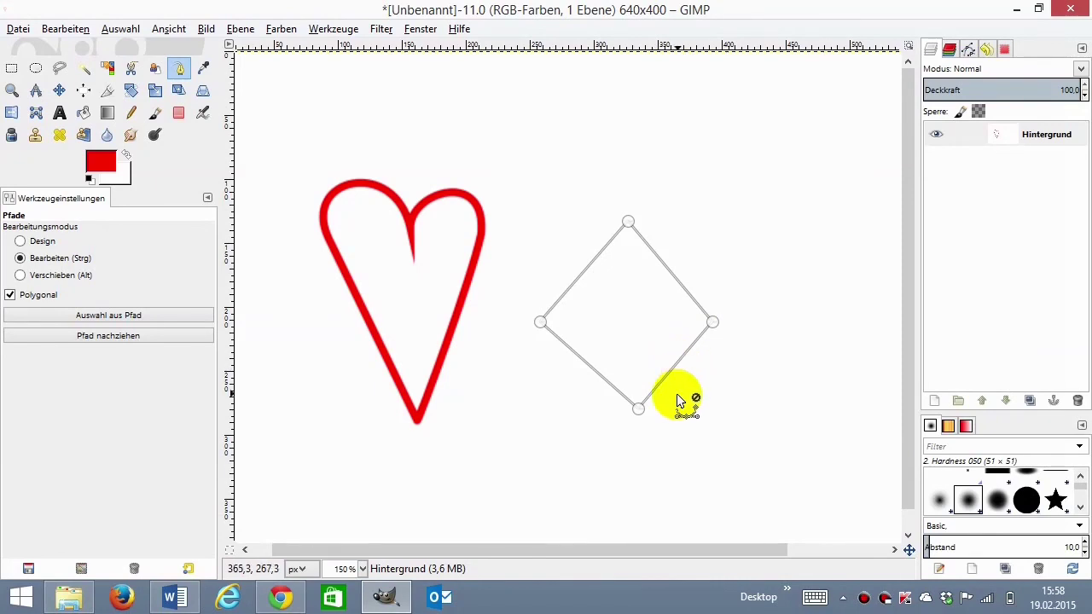
drag(638, 414, 629, 412)
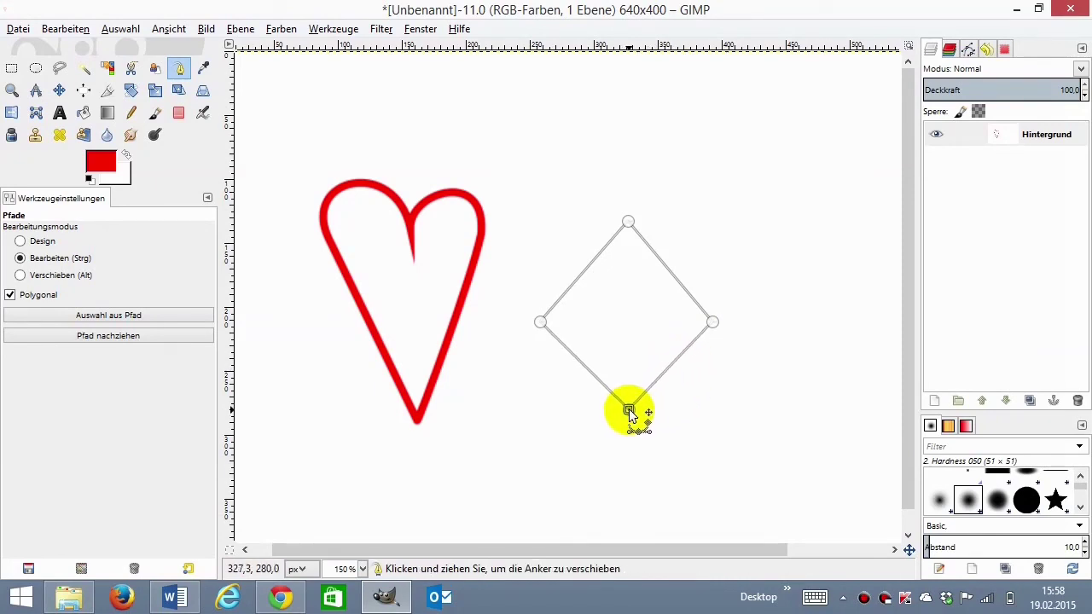
- Stroke the diamond path with the same 6 px solid red line as the heart
click(119, 337)
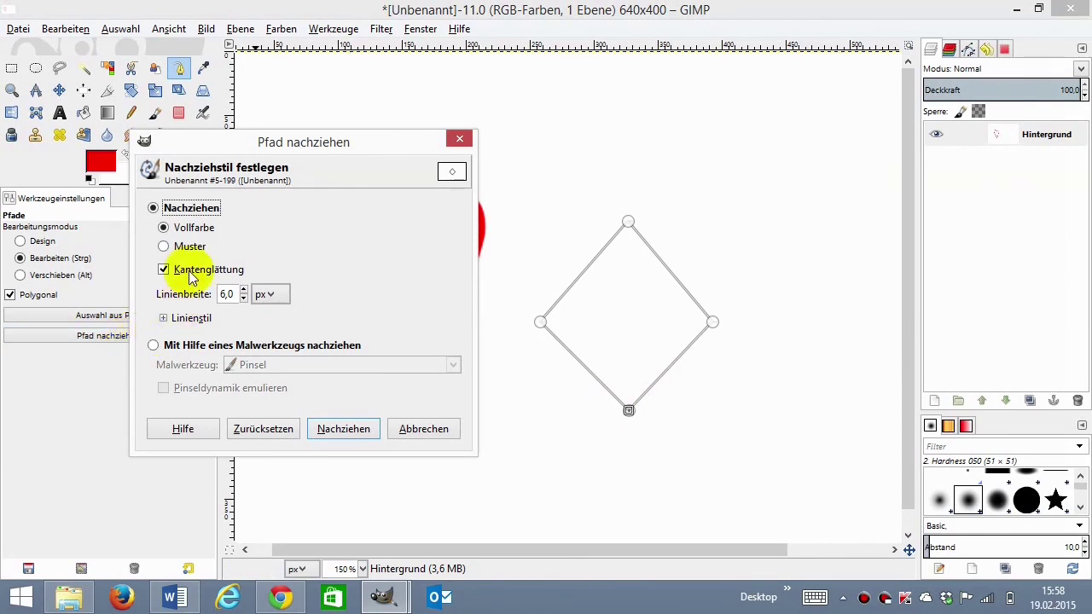
click(371, 430)
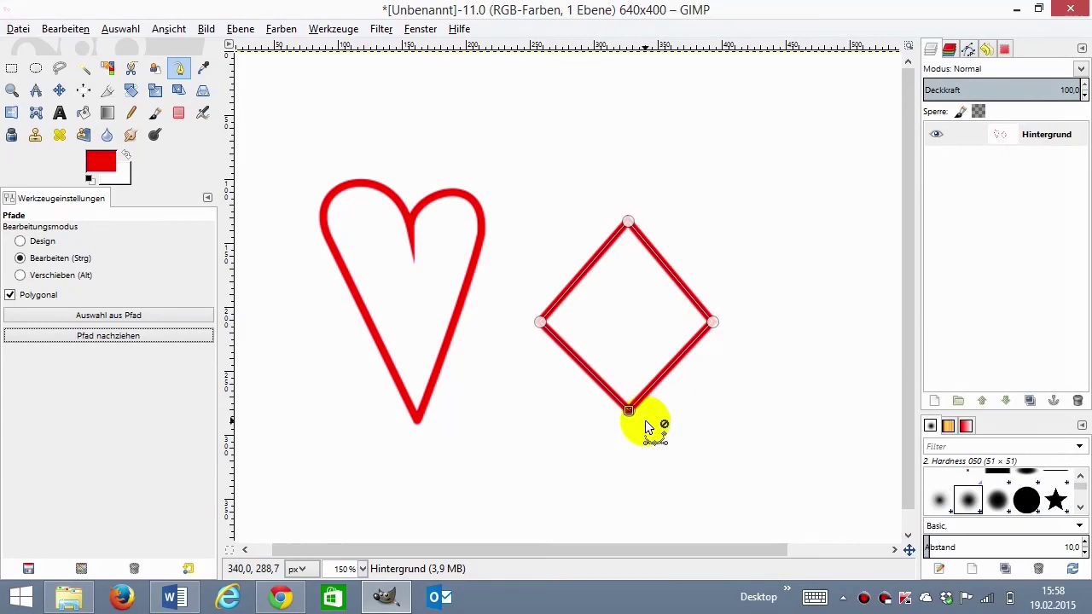
- Bucket-fill the inside of the heart and then the diamond with solid red
click(82, 112)
click(423, 271)
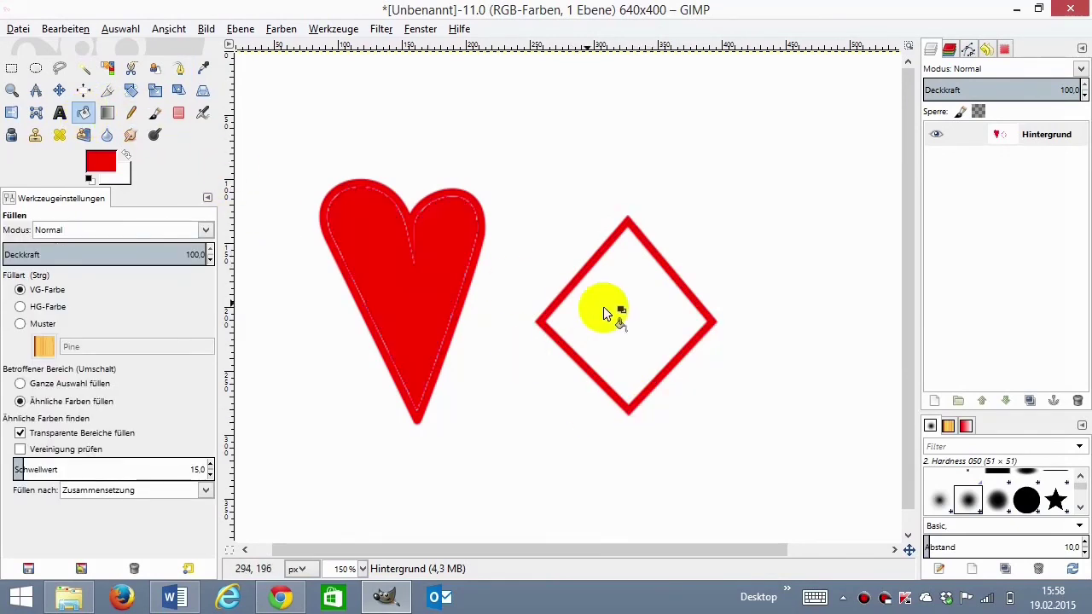
click(604, 310)
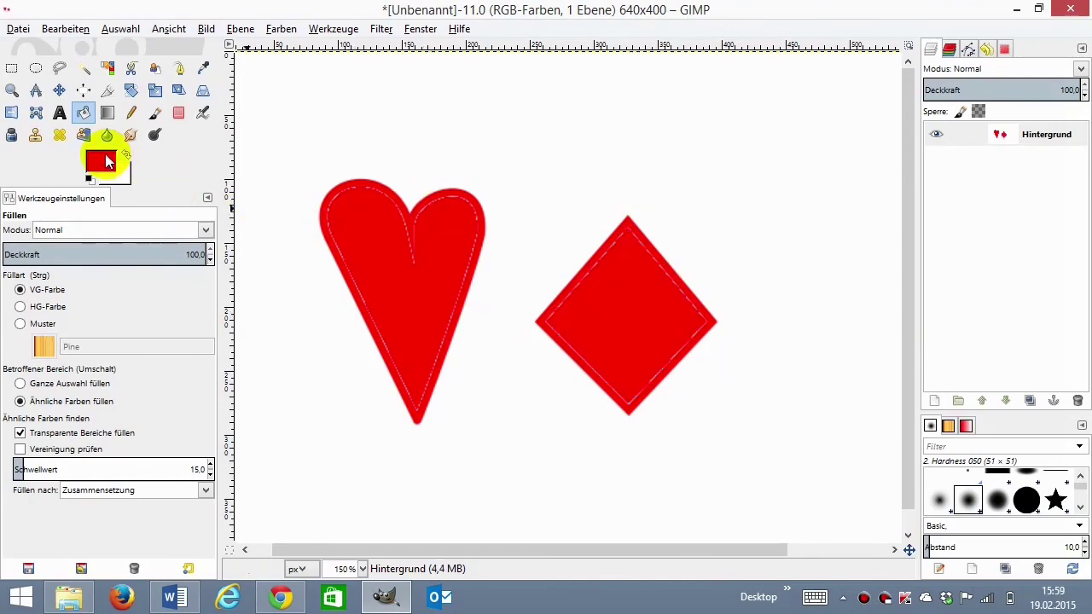